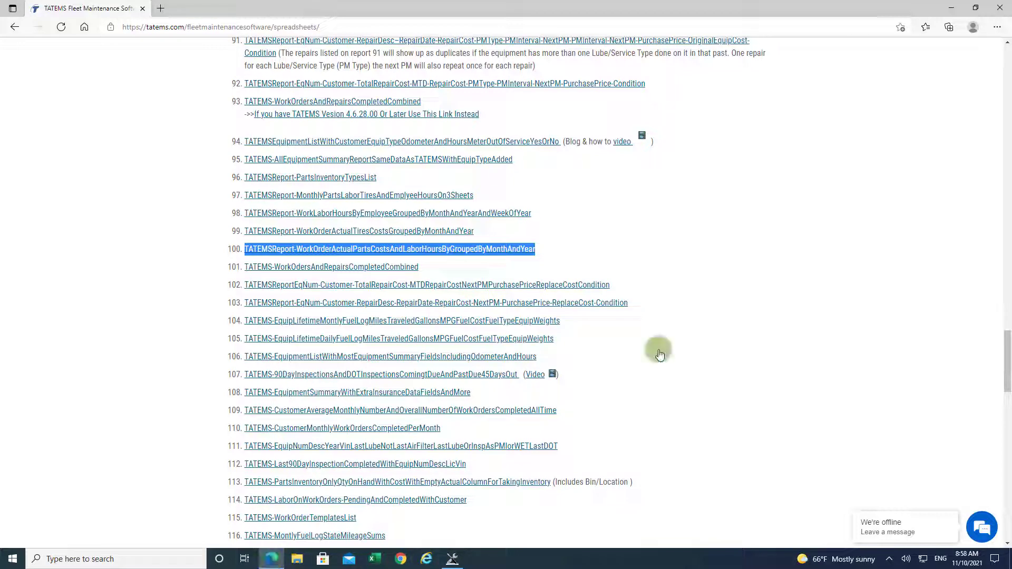
Open the TATEMSReport-WorkOrderActualPartsCostsAndLaborHours .xls workbook from the desktop.
{"action": "left_click", "coordinate": [951, 10]}
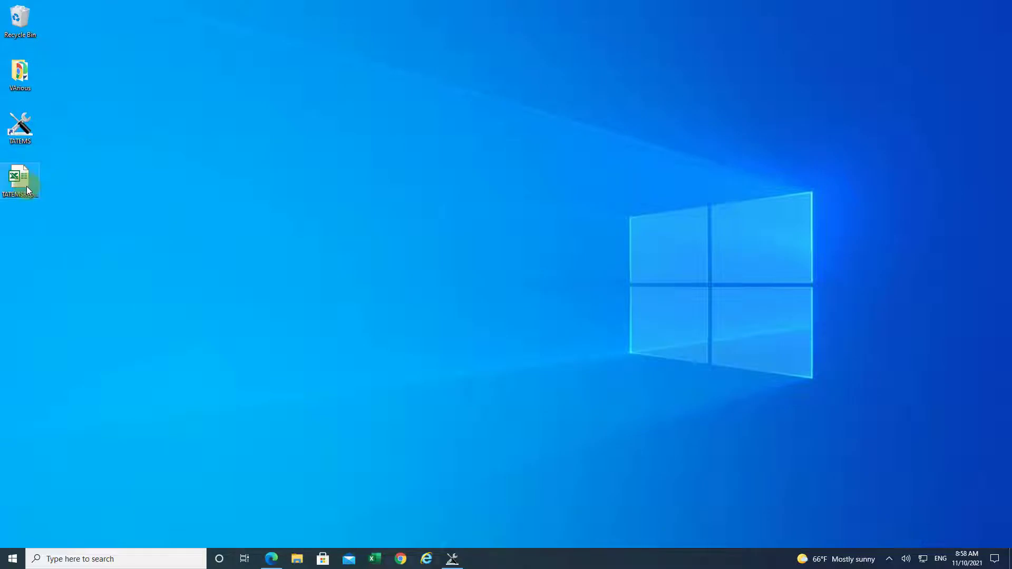
{"action": "double_click", "coordinate": [27, 185]}
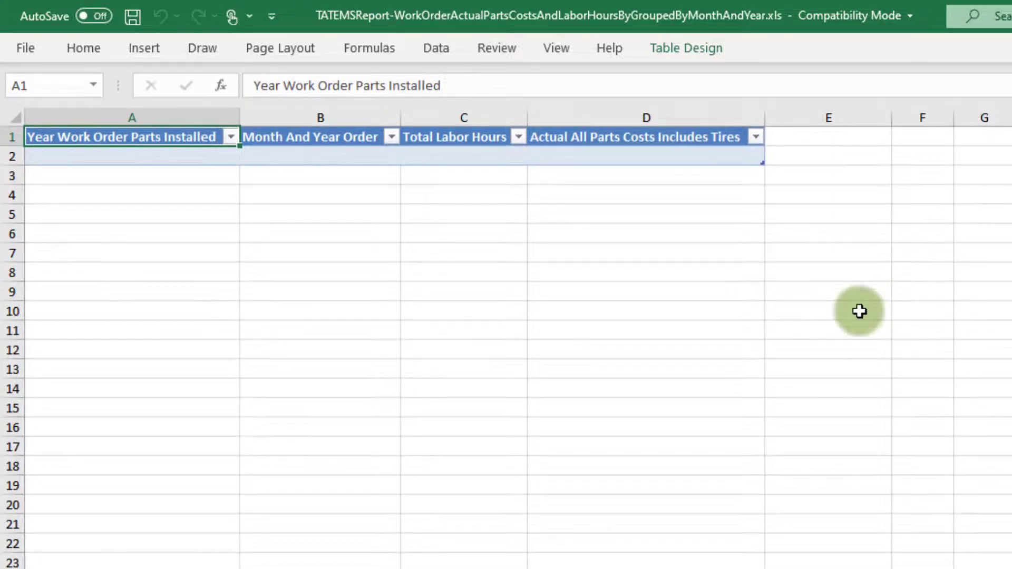
Show the Queries & Connections pane listing the tatems2005be connection.
{"action": "left_click", "coordinate": [436, 49]}
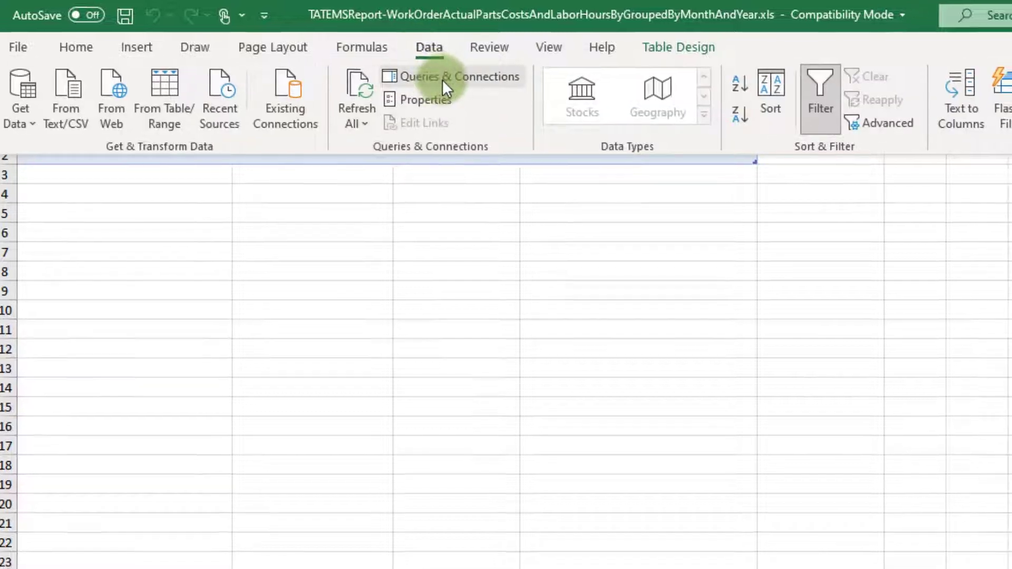
{"action": "left_click", "coordinate": [448, 78]}
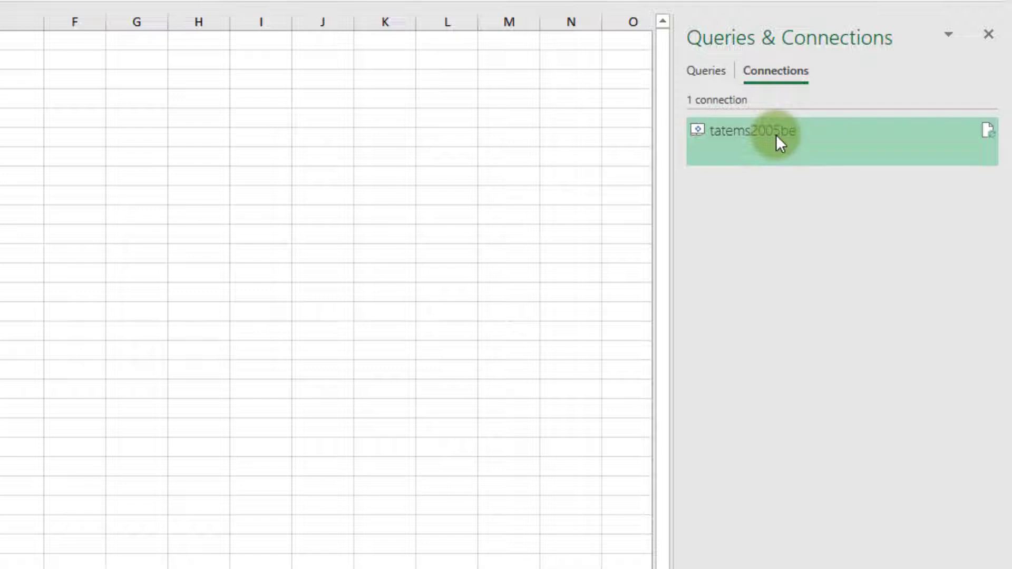
Open the tatems2005be connection's Definition and select the Data Source path in its connection string.
{"action": "right_click", "coordinate": [768, 131]}
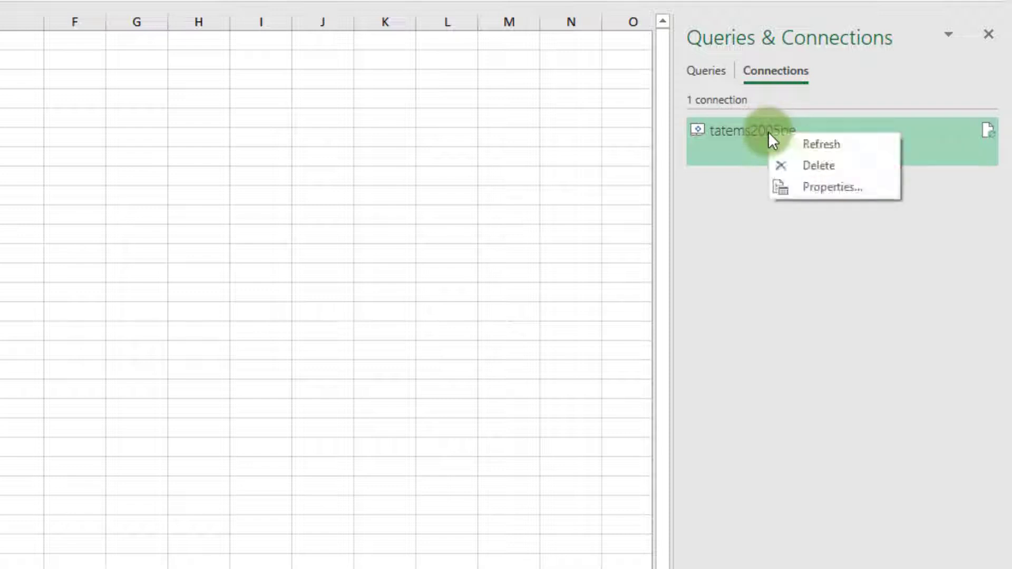
{"action": "left_click", "coordinate": [817, 190]}
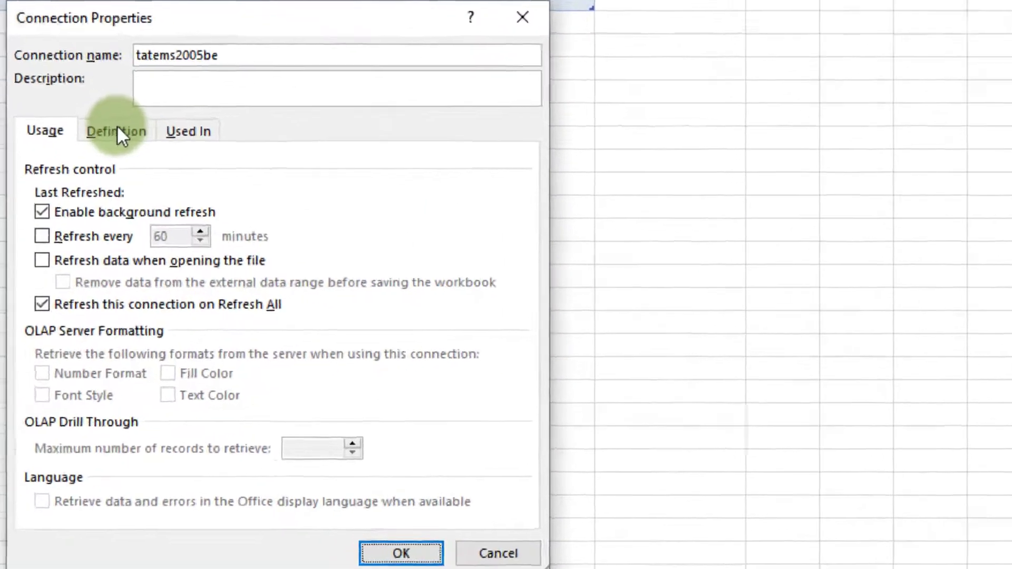
{"action": "left_click", "coordinate": [118, 131]}
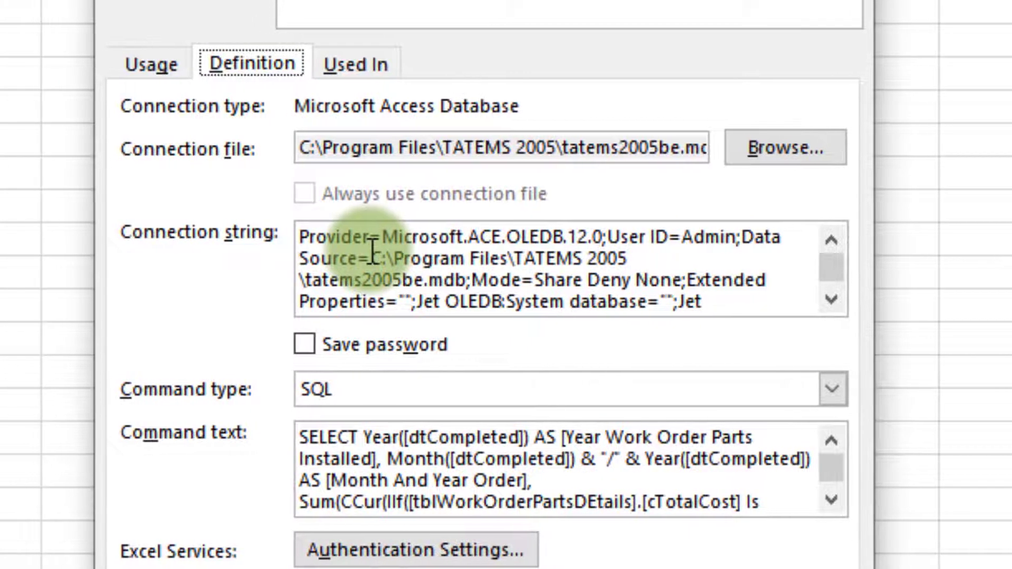
{"action": "left_click_drag", "start_coordinate": [286, 258], "coordinate": [355, 280]}
{"action": "left_click_drag", "start_coordinate": [443, 279], "coordinate": [466, 280]}
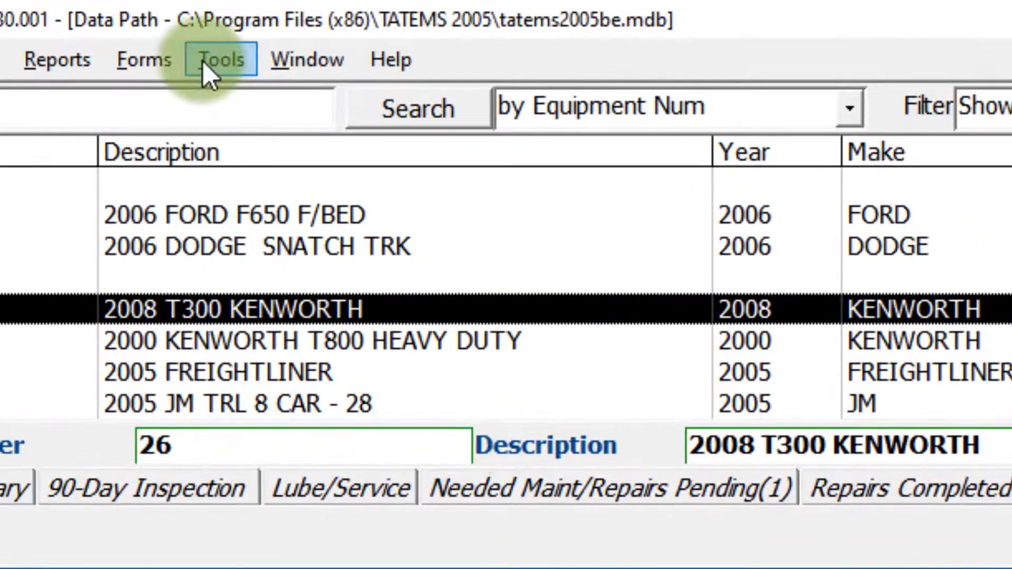
Copy the data file path C:\Program Files (x86)\TATEMS 2005\tatems2005be.mdb from TATEMS Networking settings.
{"action": "left_click", "coordinate": [204, 62]}
{"action": "left_click", "coordinate": [194, 95]}
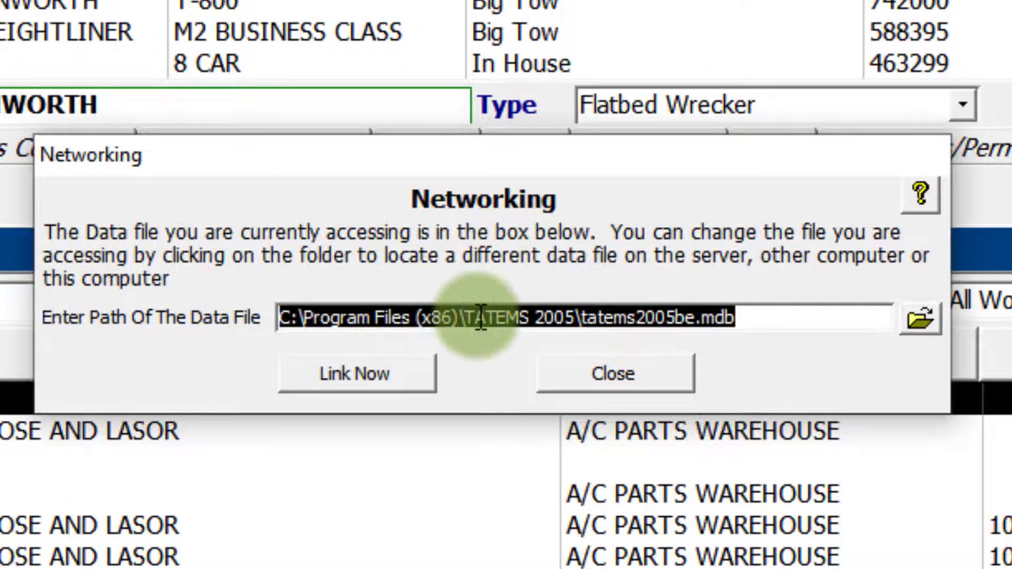
{"action": "left_click_drag", "start_coordinate": [416, 318], "coordinate": [458, 319]}
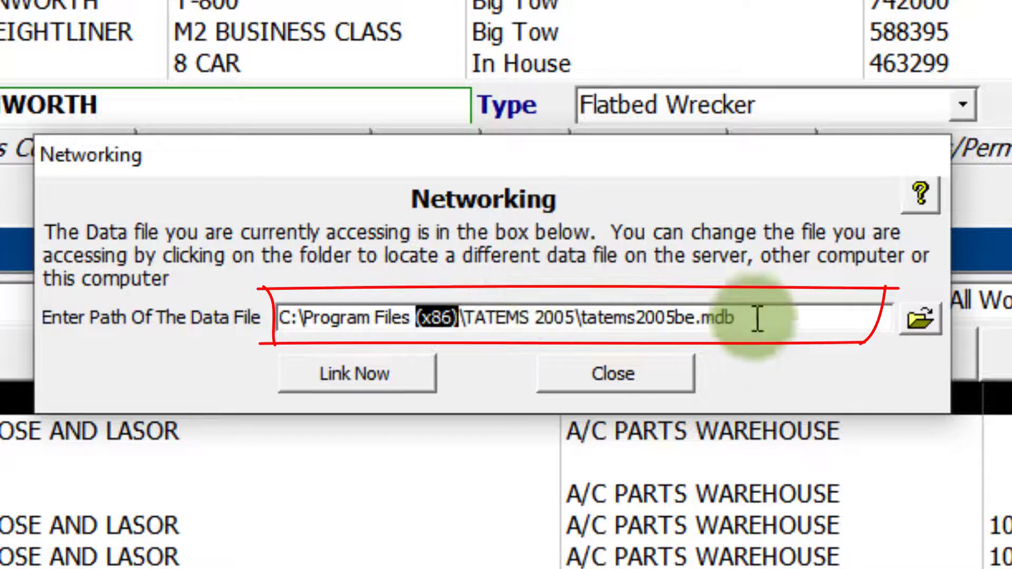
{"action": "left_click_drag", "start_coordinate": [775, 320], "coordinate": [169, 316]}
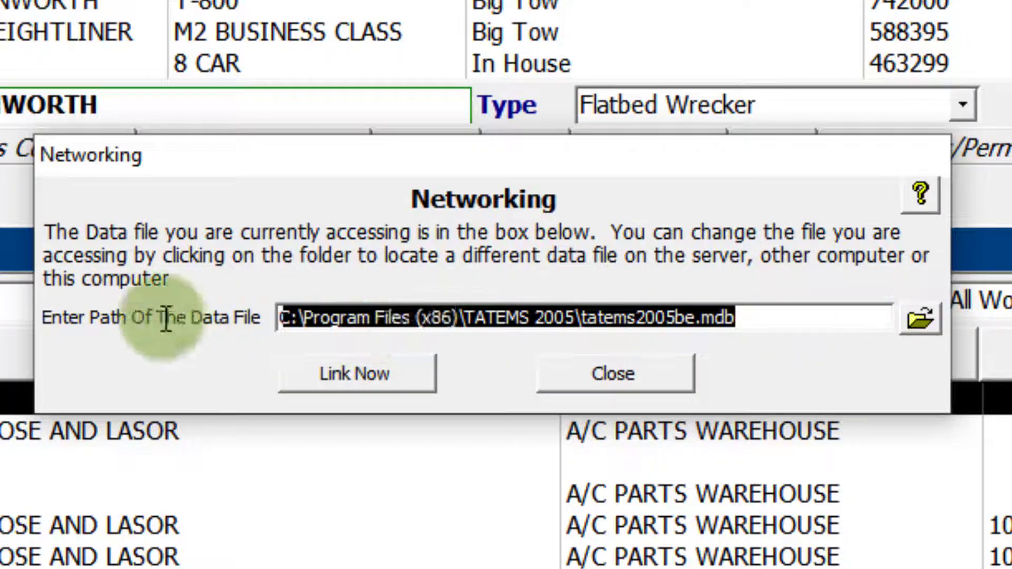
{"action": "right_click", "coordinate": [461, 321]}
{"action": "left_click", "coordinate": [447, 384]}
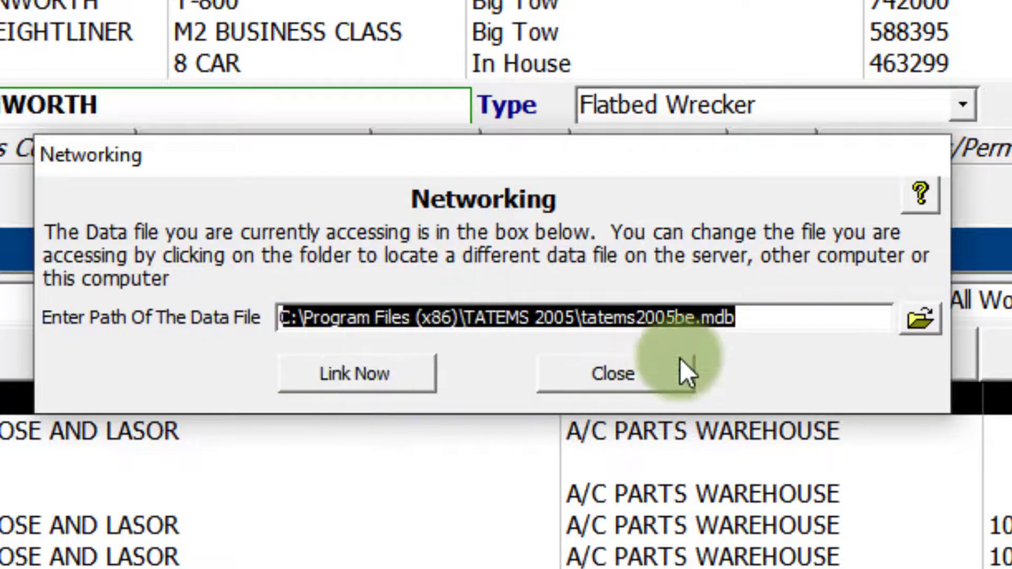
{"action": "left_click", "coordinate": [633, 384]}
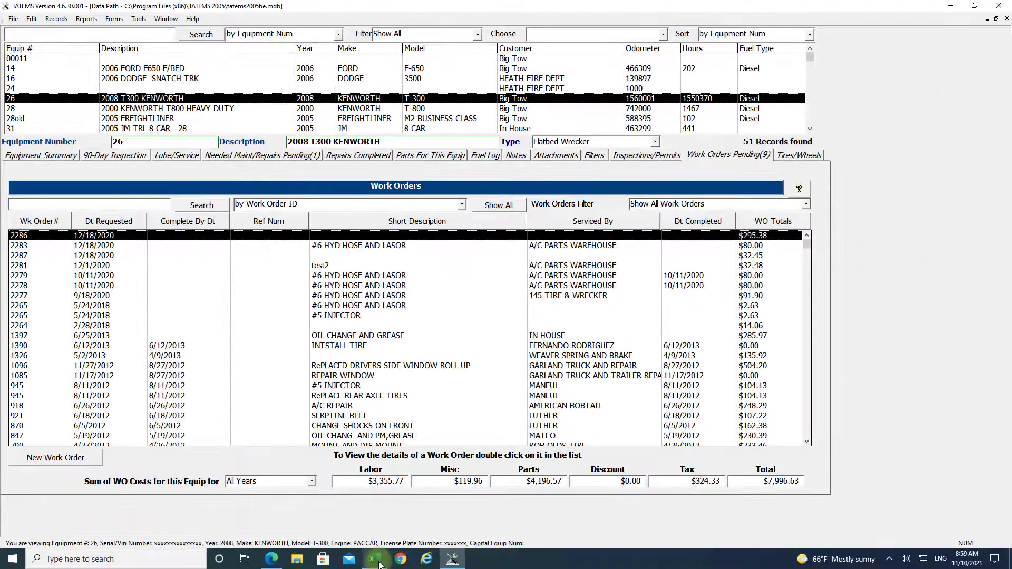
Paste the (x86) tatems2005be.mdb path into Excel's connection string and apply it.
{"action": "left_click", "coordinate": [375, 559]}
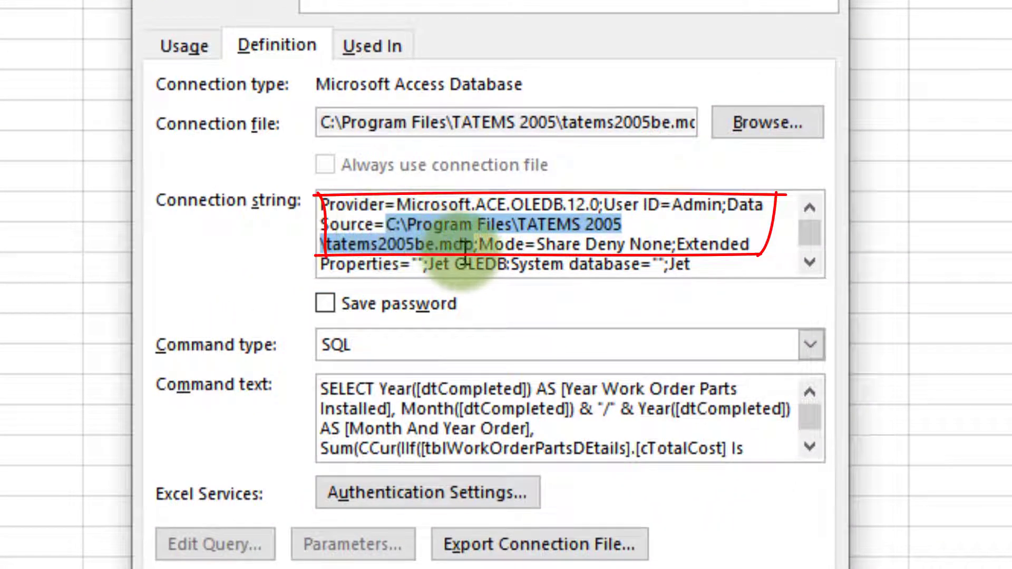
{"action": "right_click", "coordinate": [439, 229]}
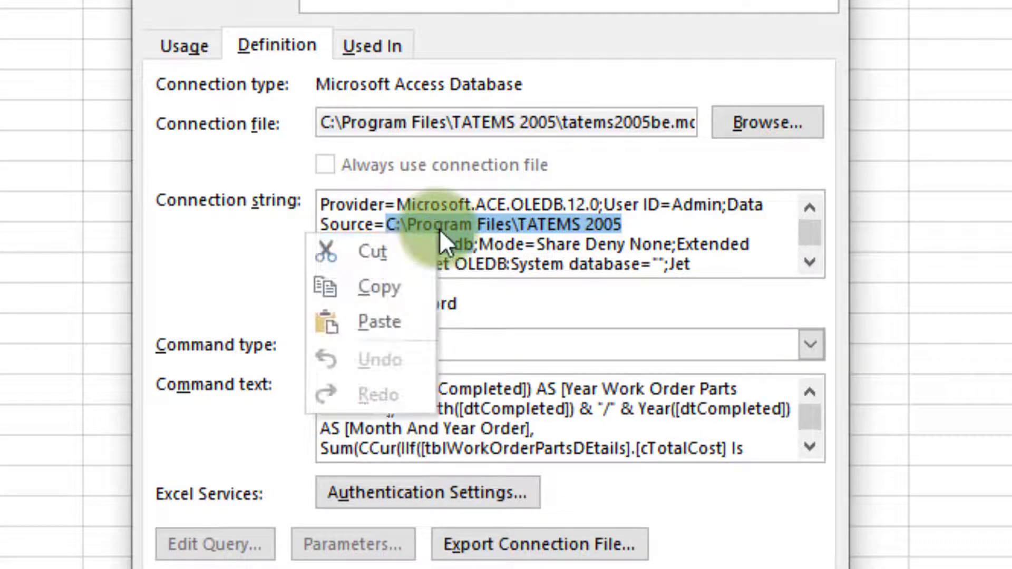
{"action": "left_click", "coordinate": [404, 330]}
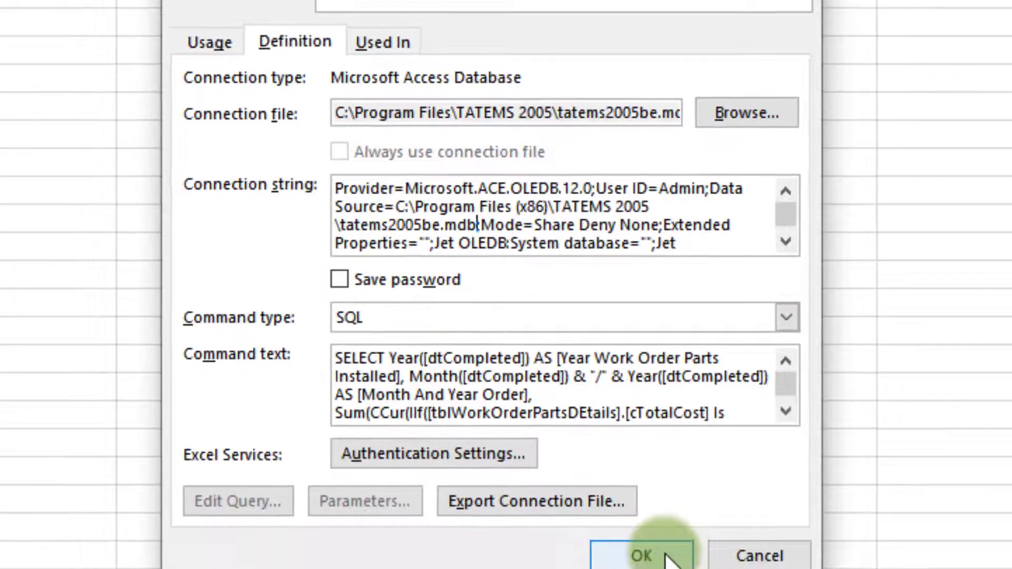
{"action": "left_click", "coordinate": [644, 521]}
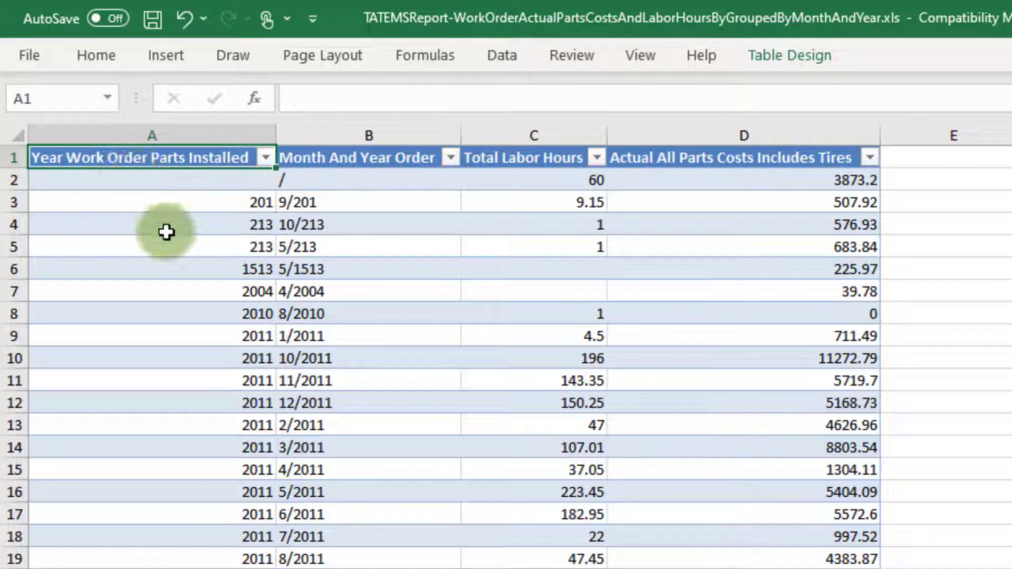
{"action": "left_click", "coordinate": [195, 207]}
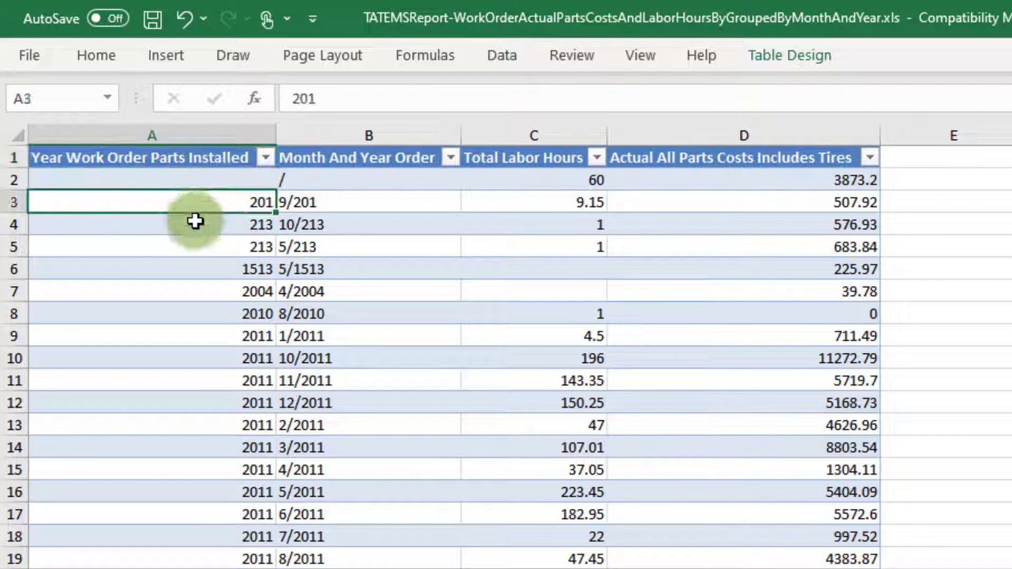
{"action": "left_click", "coordinate": [196, 224]}
{"action": "left_click", "coordinate": [194, 249]}
{"action": "left_click", "coordinate": [196, 270]}
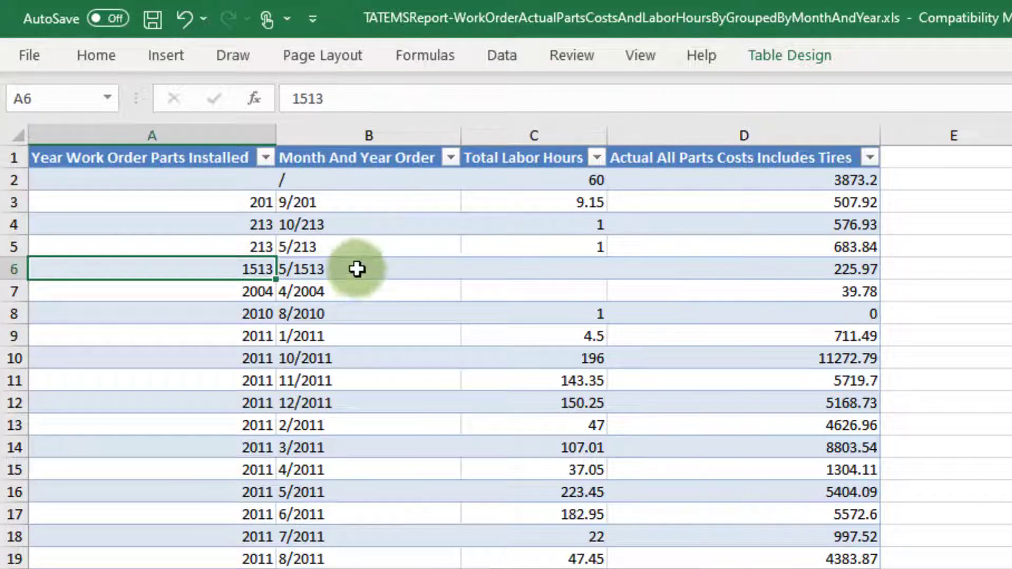
{"action": "left_click", "coordinate": [354, 248]}
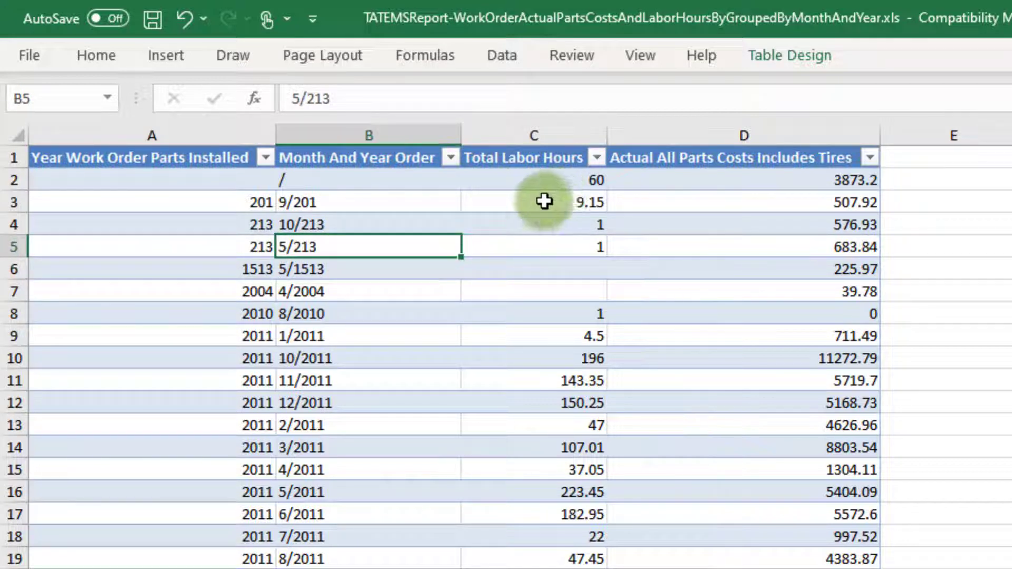
{"action": "left_click", "coordinate": [546, 341]}
{"action": "left_click", "coordinate": [737, 339]}
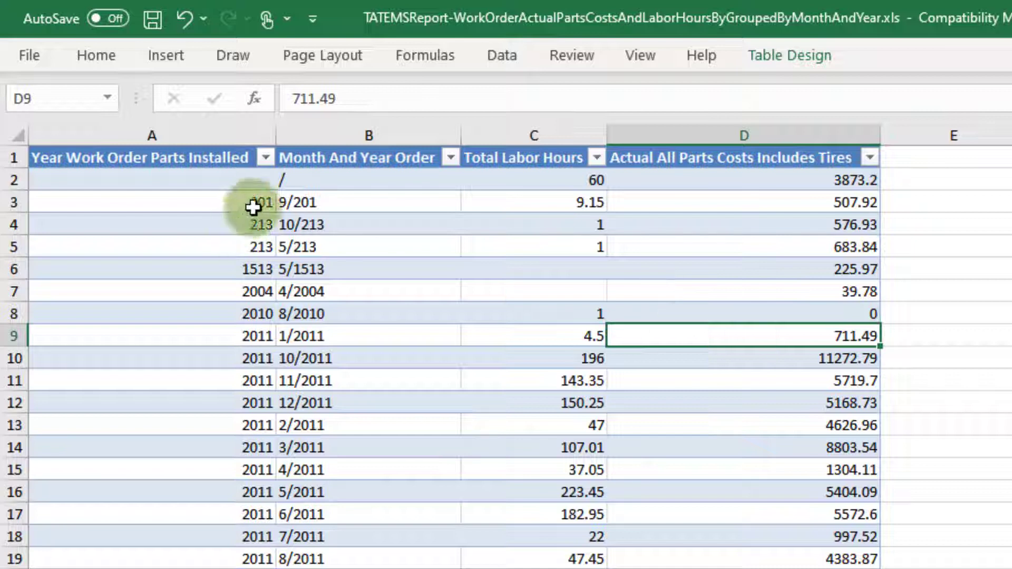
Filter the year column to show only the 2013 rows.
{"action": "left_click", "coordinate": [267, 157]}
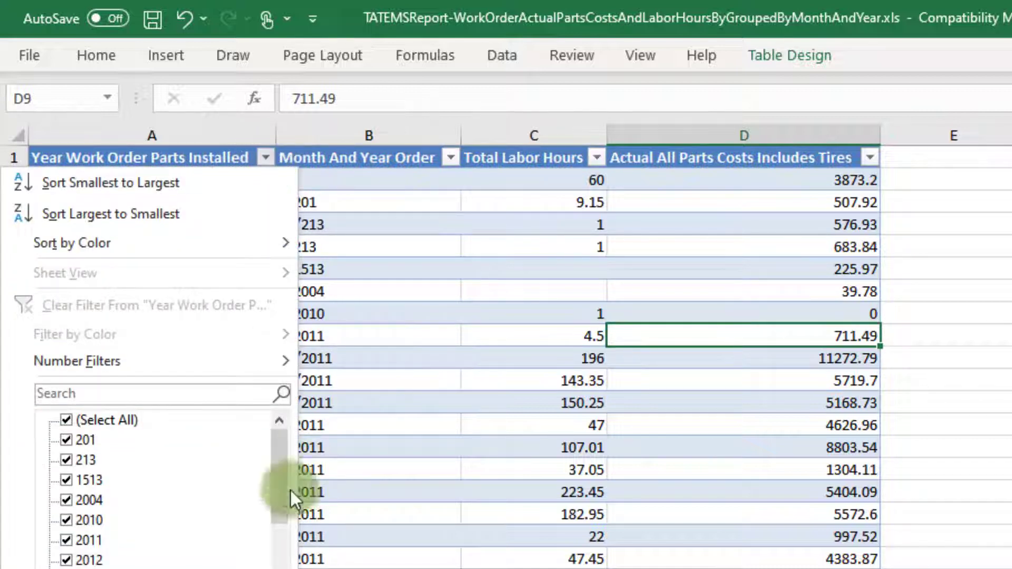
{"action": "left_click_drag", "start_coordinate": [282, 455], "coordinate": [280, 495]}
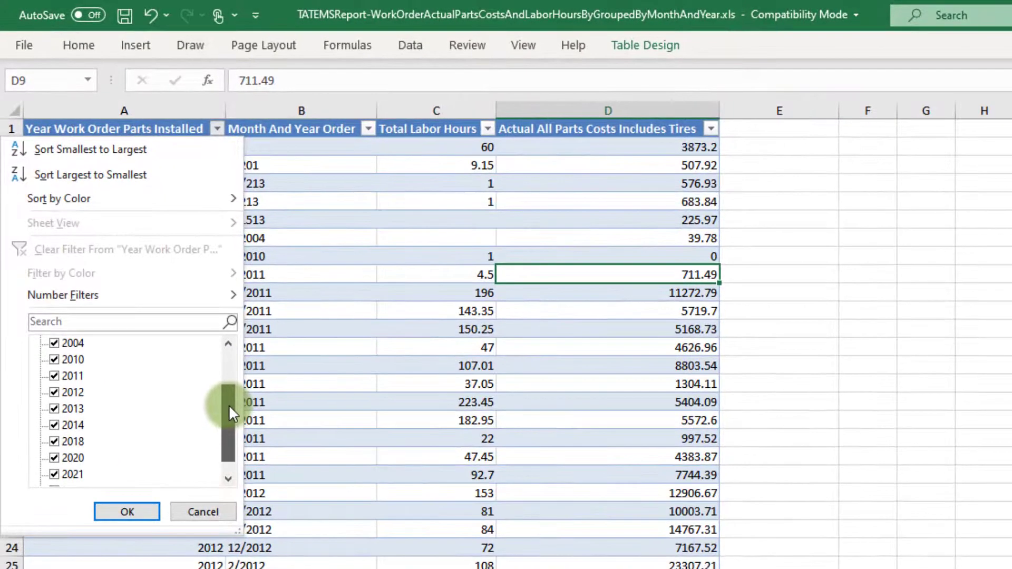
{"action": "left_click_drag", "start_coordinate": [228, 404], "coordinate": [229, 371]}
{"action": "left_click", "coordinate": [55, 343]}
{"action": "left_click", "coordinate": [54, 474]}
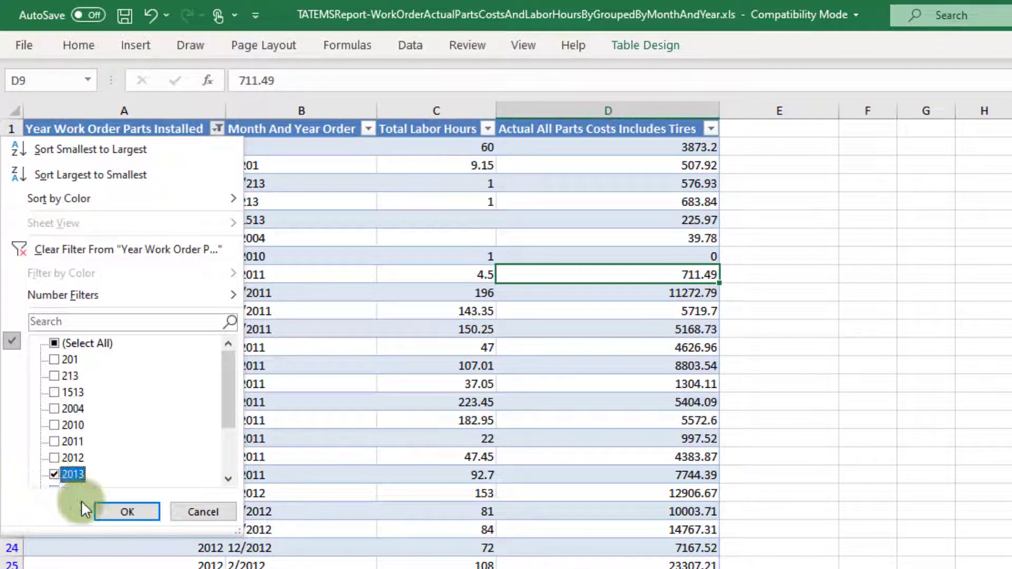
{"action": "left_click", "coordinate": [129, 513]}
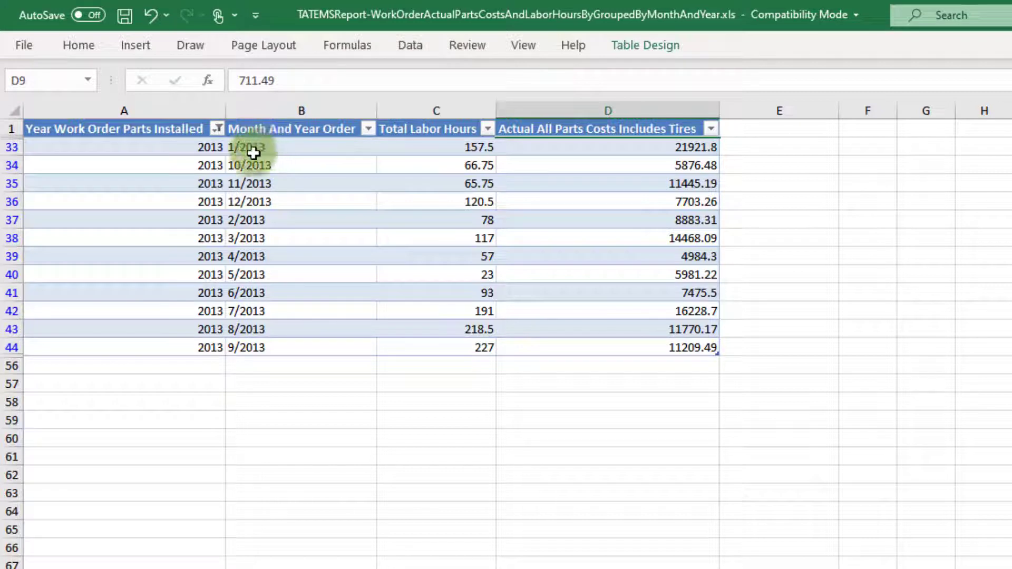
Select the 2013 Month And Year Order values and bring up their sort options.
{"action": "left_click_drag", "start_coordinate": [245, 147], "coordinate": [246, 342]}
{"action": "left_click", "coordinate": [242, 153]}
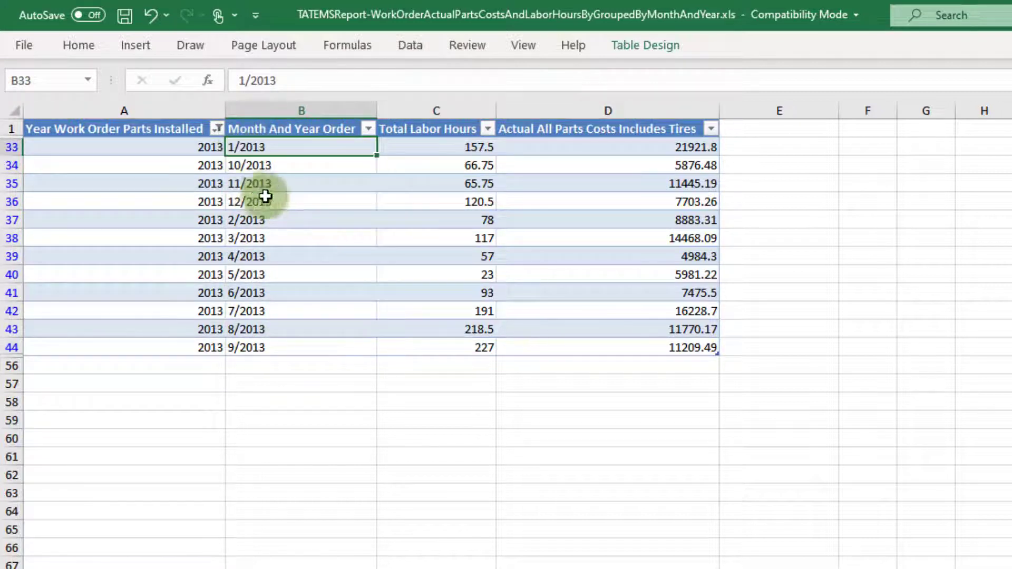
{"action": "left_click", "coordinate": [369, 131]}
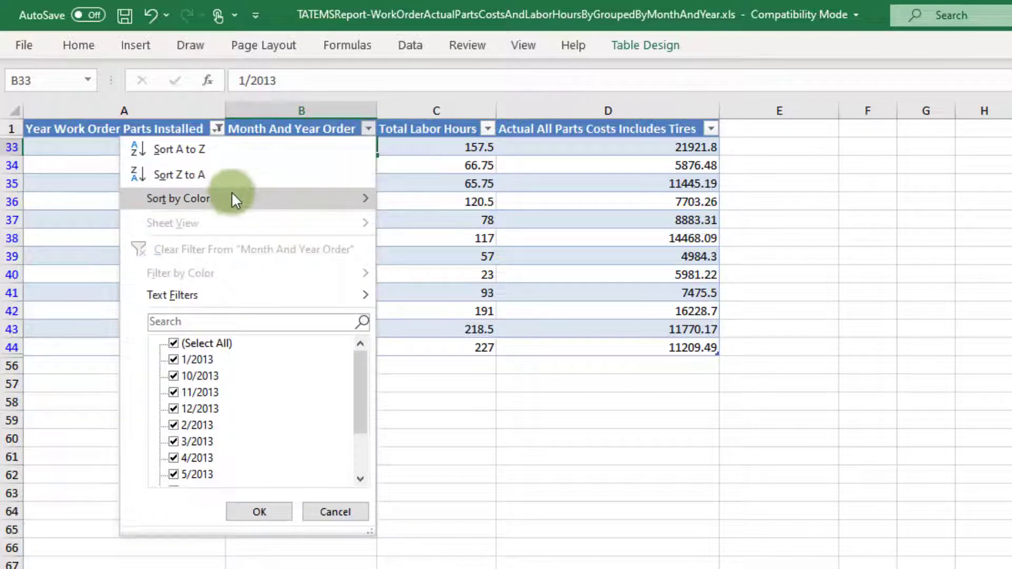
Custom-sort by Month And Year Order using the Jan–Dec list, sorting number-like text as numbers.
{"action": "mouse_move", "coordinate": [204, 197]}
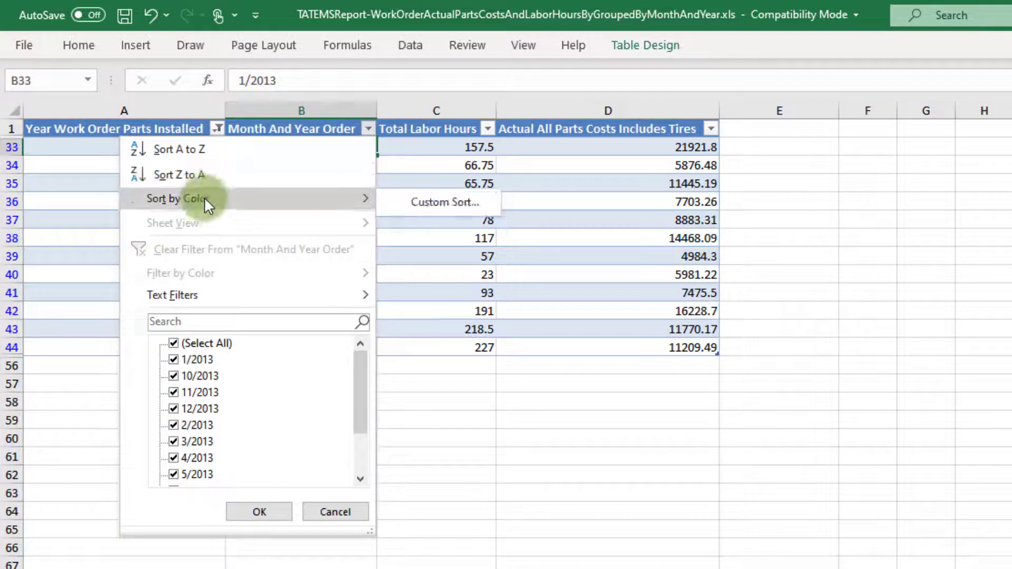
{"action": "left_click", "coordinate": [454, 200]}
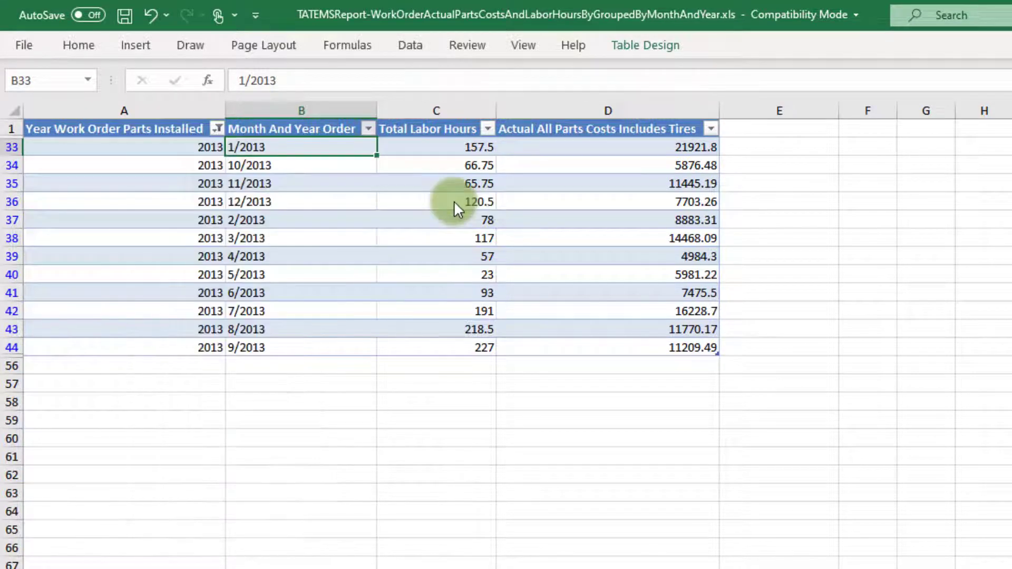
{"action": "left_click", "coordinate": [585, 354]}
{"action": "left_click", "coordinate": [595, 398]}
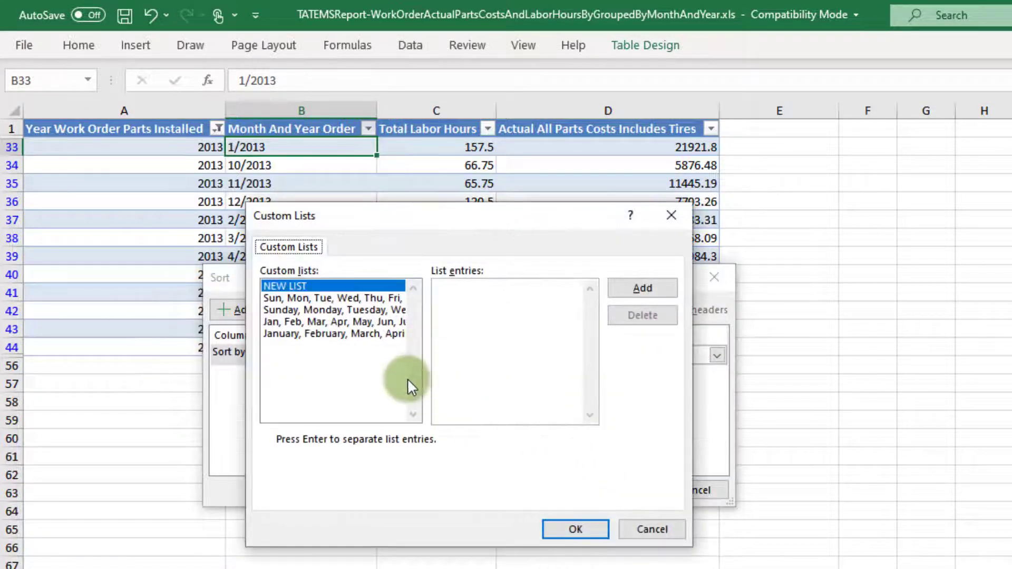
{"action": "left_click", "coordinate": [340, 321]}
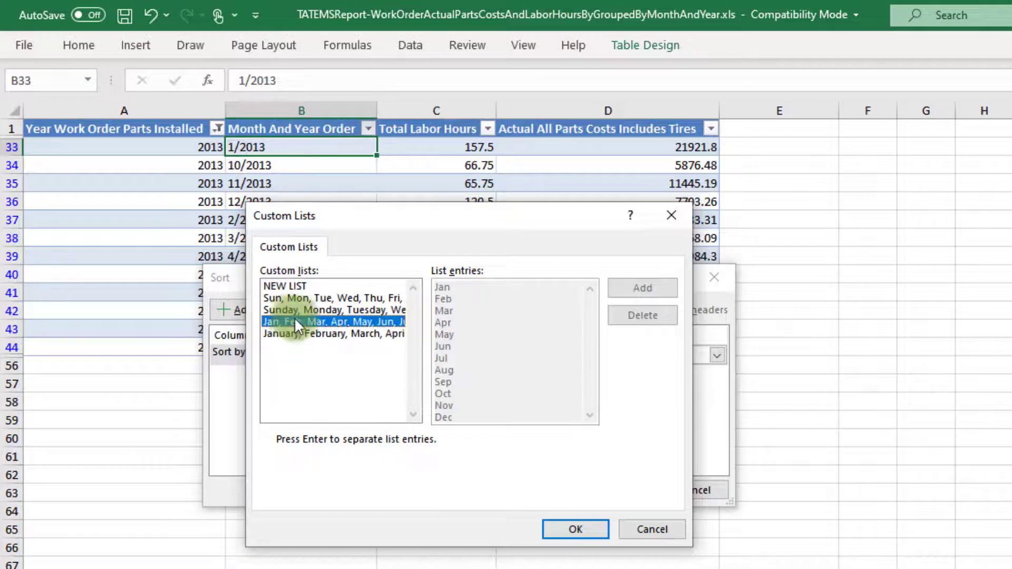
{"action": "left_click", "coordinate": [545, 527]}
{"action": "left_click", "coordinate": [366, 355]}
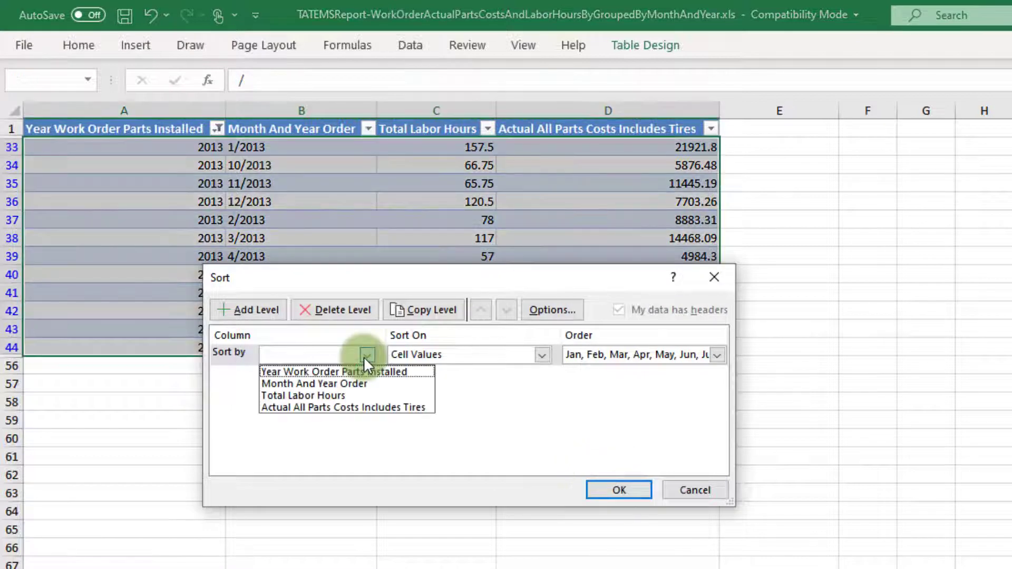
{"action": "left_click", "coordinate": [328, 382]}
{"action": "left_click", "coordinate": [616, 490]}
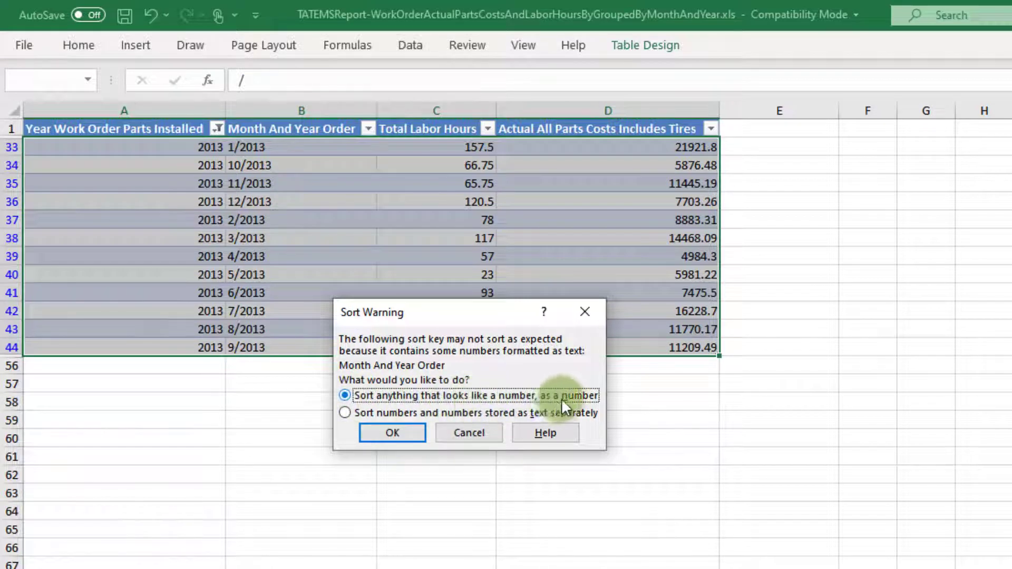
{"action": "left_click", "coordinate": [394, 432]}
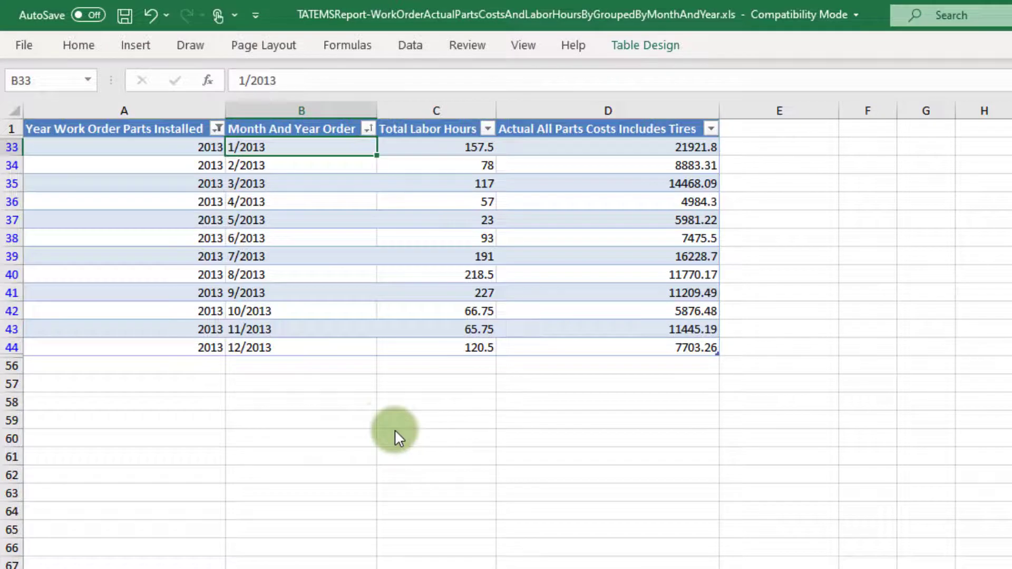
{"action": "left_click", "coordinate": [245, 147]}
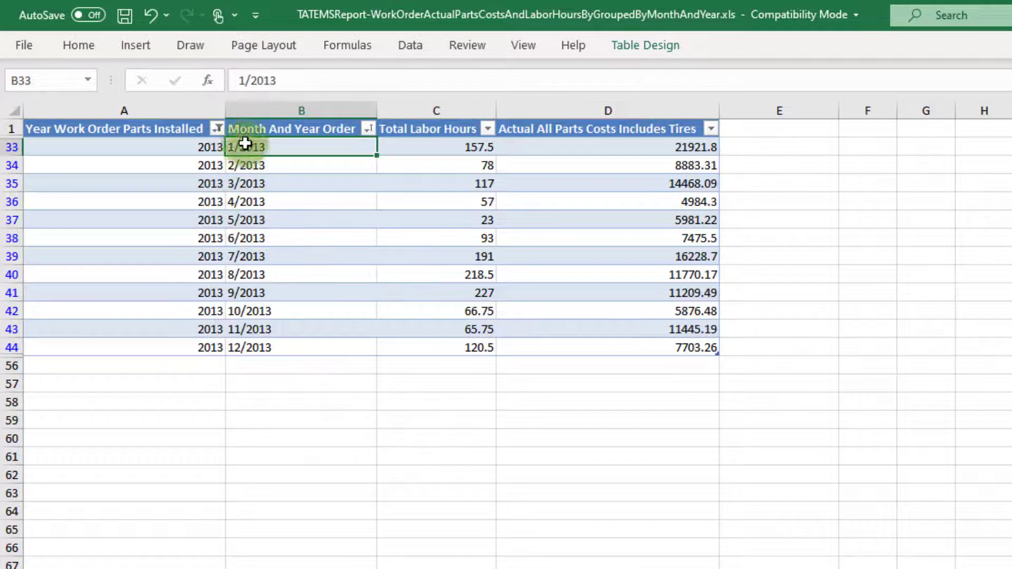
{"action": "left_click_drag", "start_coordinate": [247, 153], "coordinate": [246, 348]}
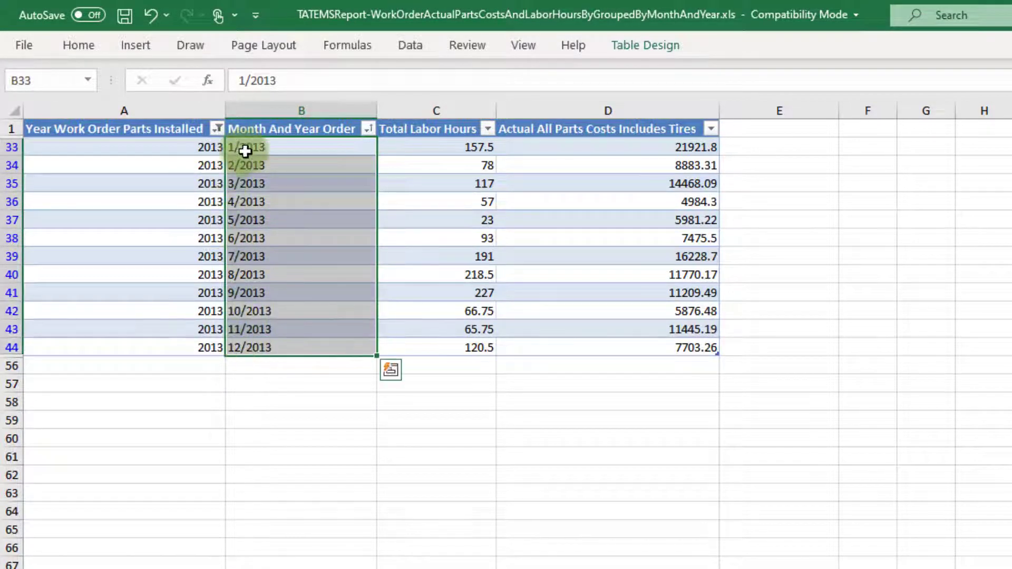
{"action": "left_click", "coordinate": [299, 167]}
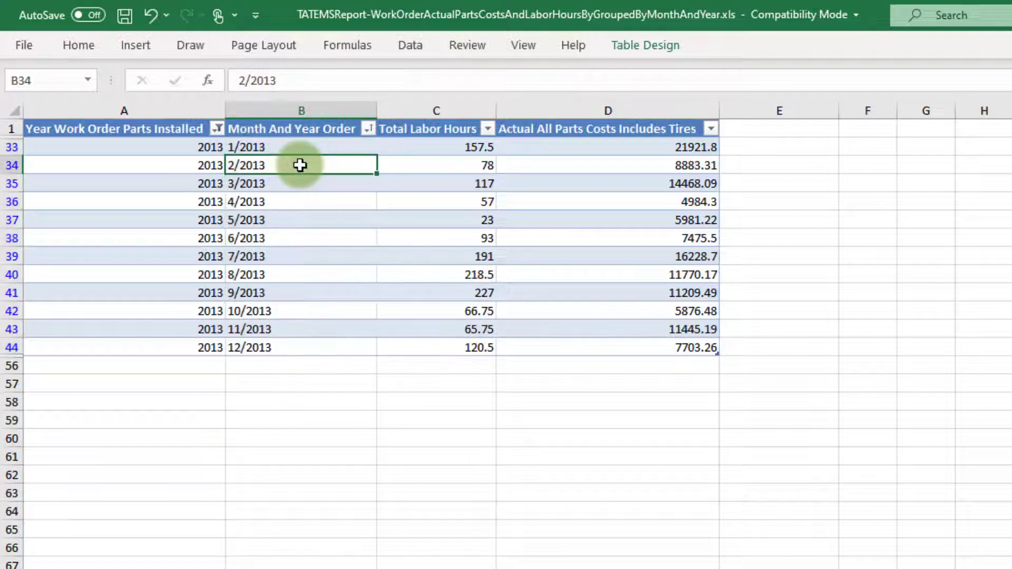
{"action": "left_click", "coordinate": [318, 141]}
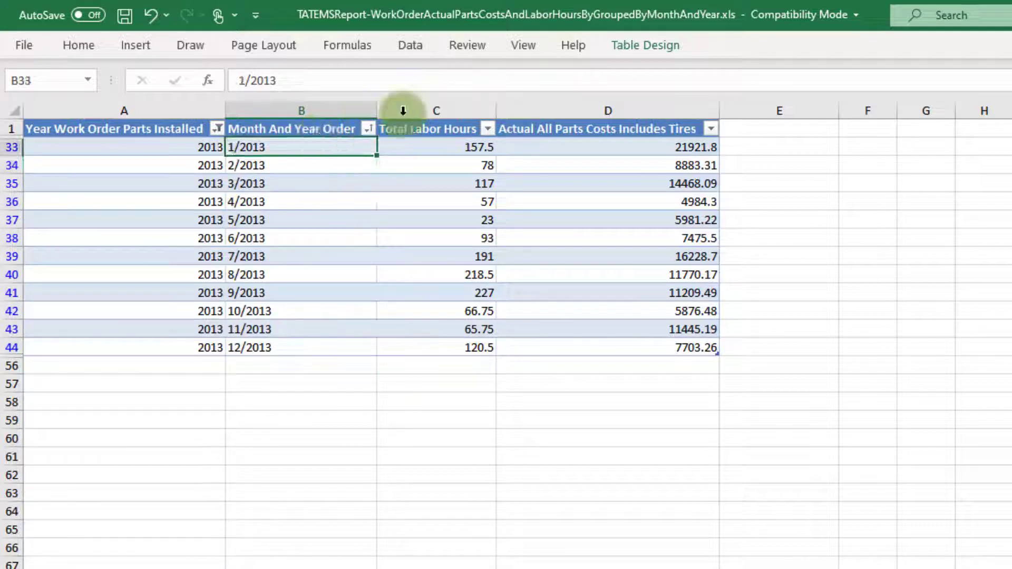
{"action": "left_click", "coordinate": [448, 146]}
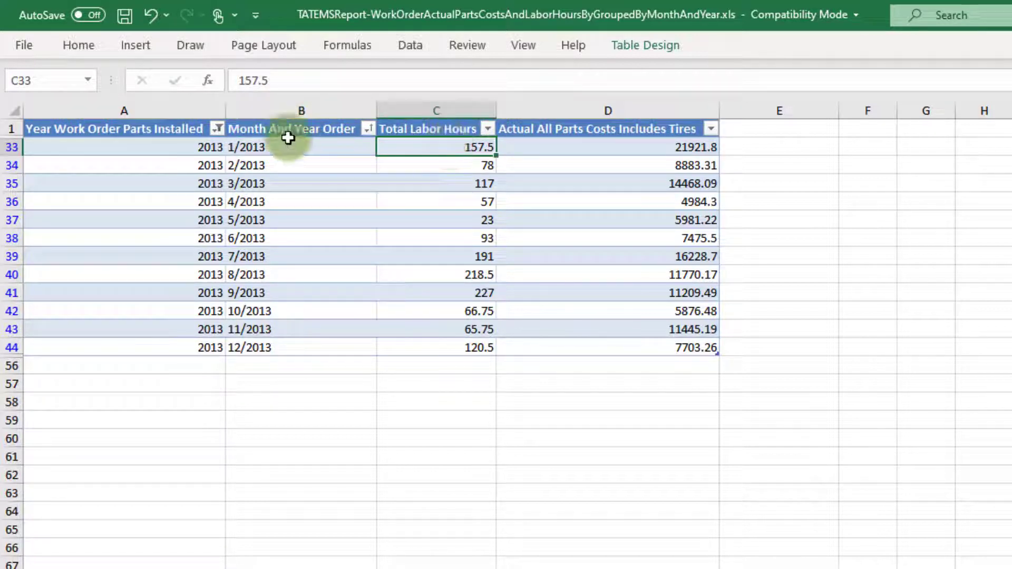
{"action": "left_click", "coordinate": [592, 148]}
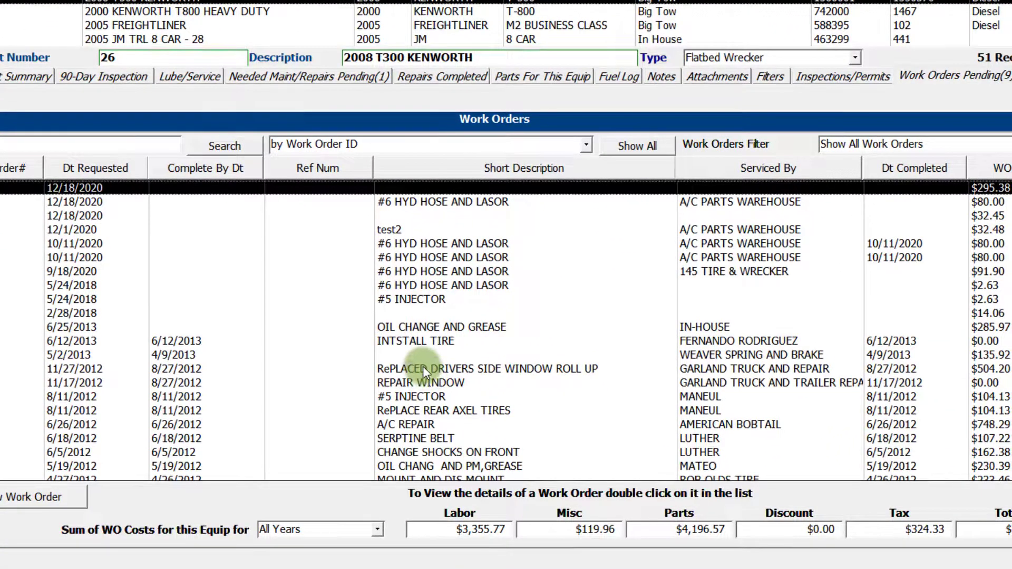
Open the WINDOW MOTOR part (R21-1005, $317.97) from the 11/27/2012 window roll-up work order.
{"action": "double_click", "coordinate": [422, 369]}
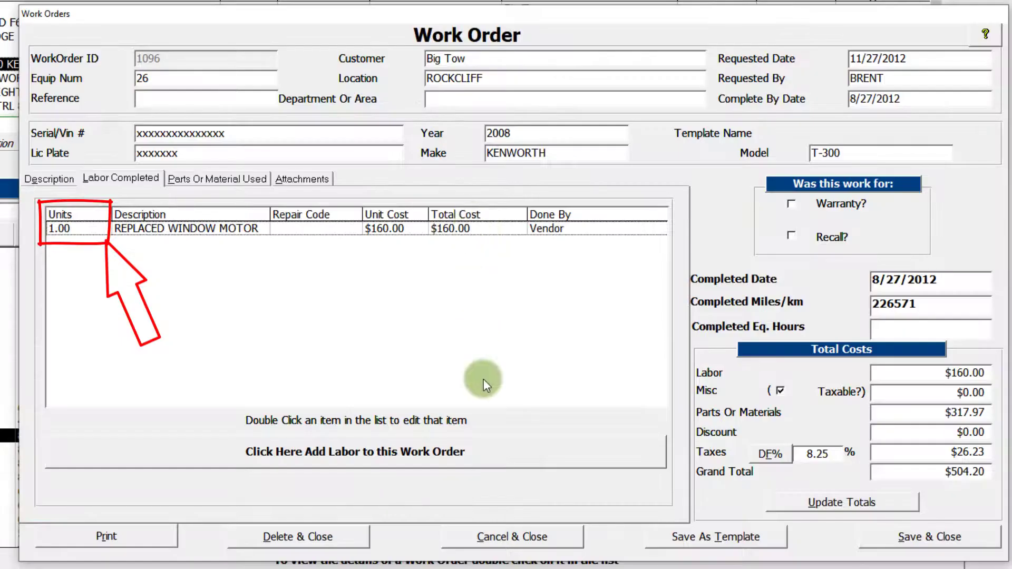
{"action": "left_click", "coordinate": [210, 177]}
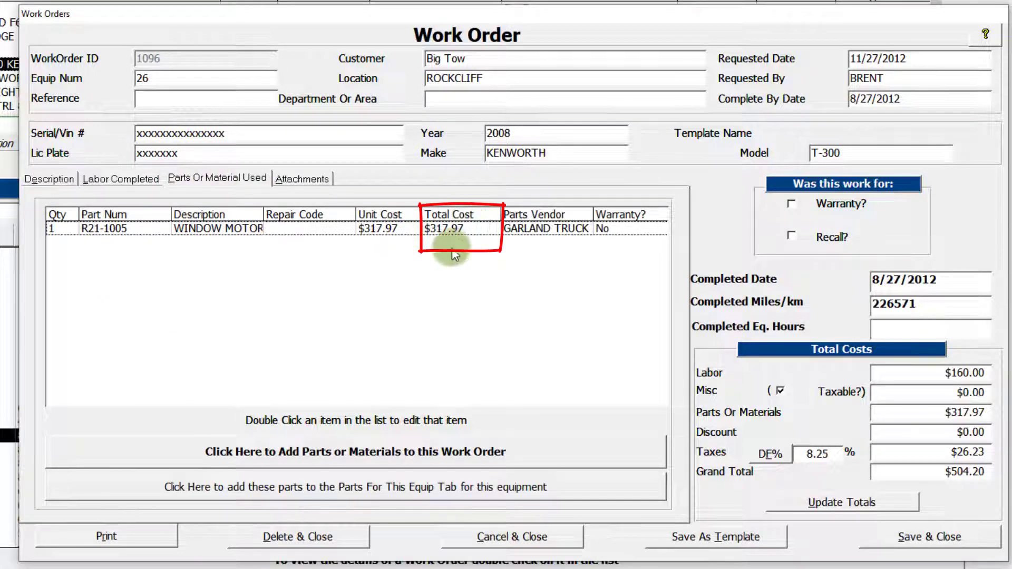
{"action": "double_click", "coordinate": [279, 227]}
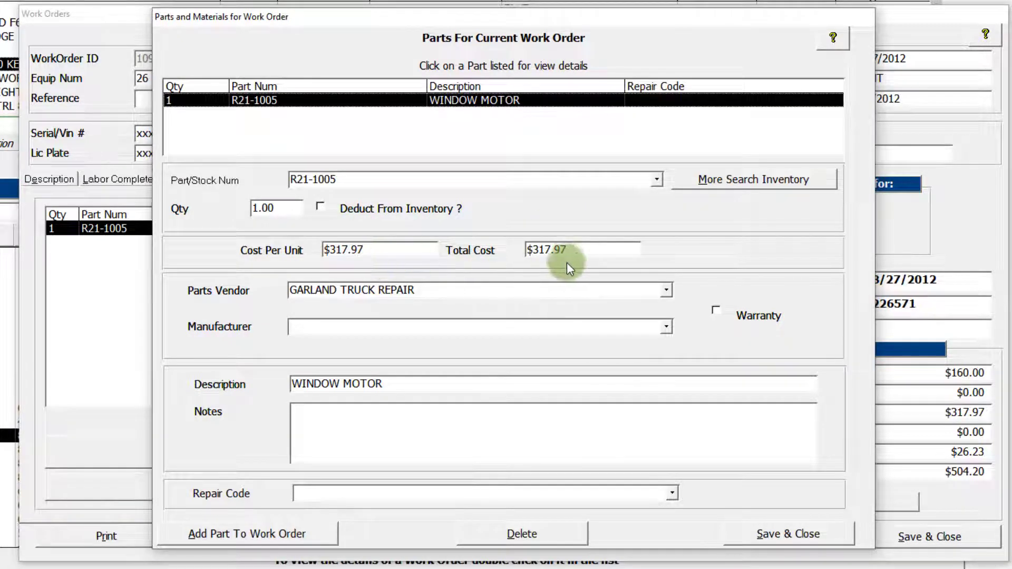
Review the $317.97 total cost, then close the part details and work order 1096.
{"action": "double_click", "coordinate": [522, 253]}
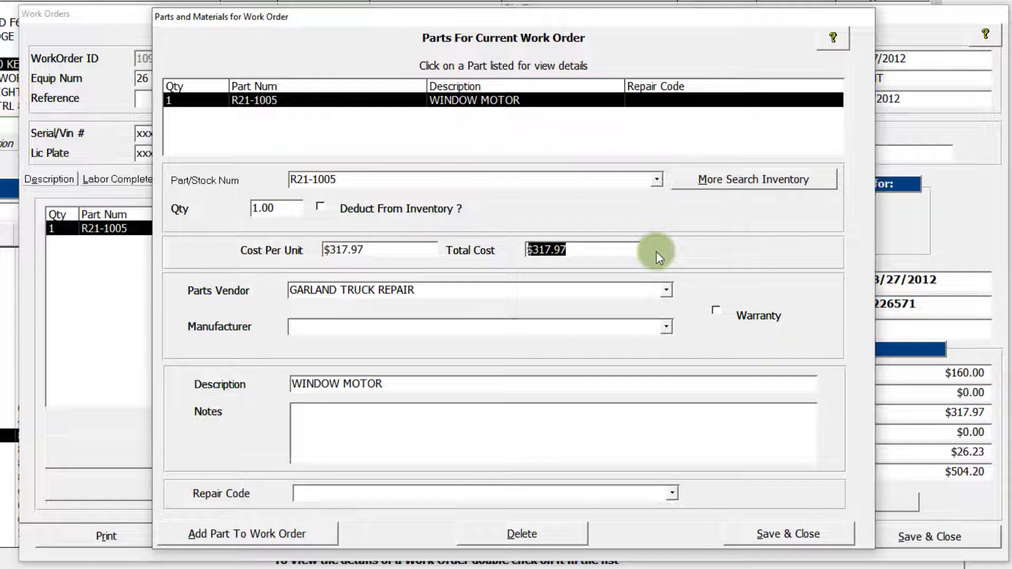
{"action": "left_click", "coordinate": [587, 251]}
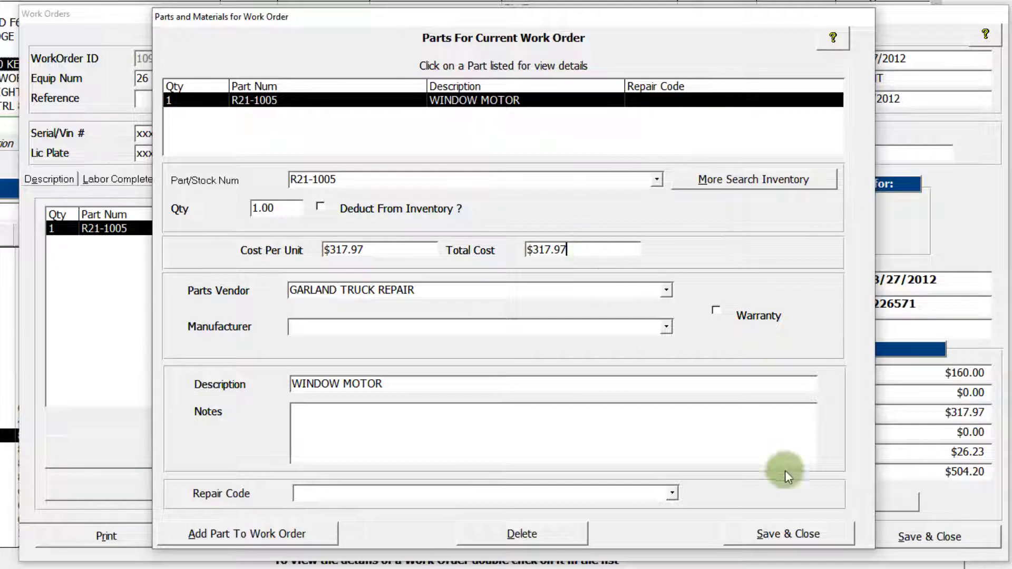
{"action": "left_click", "coordinate": [790, 536]}
{"action": "left_click", "coordinate": [919, 532]}
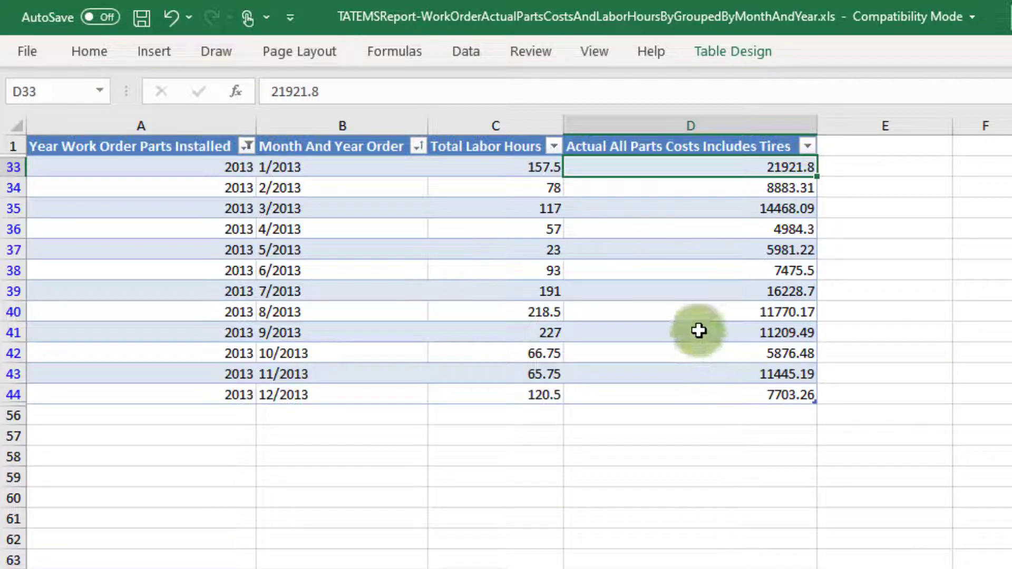
Clear the 2013 year filter so rows from every year show again.
{"action": "left_click", "coordinate": [248, 146]}
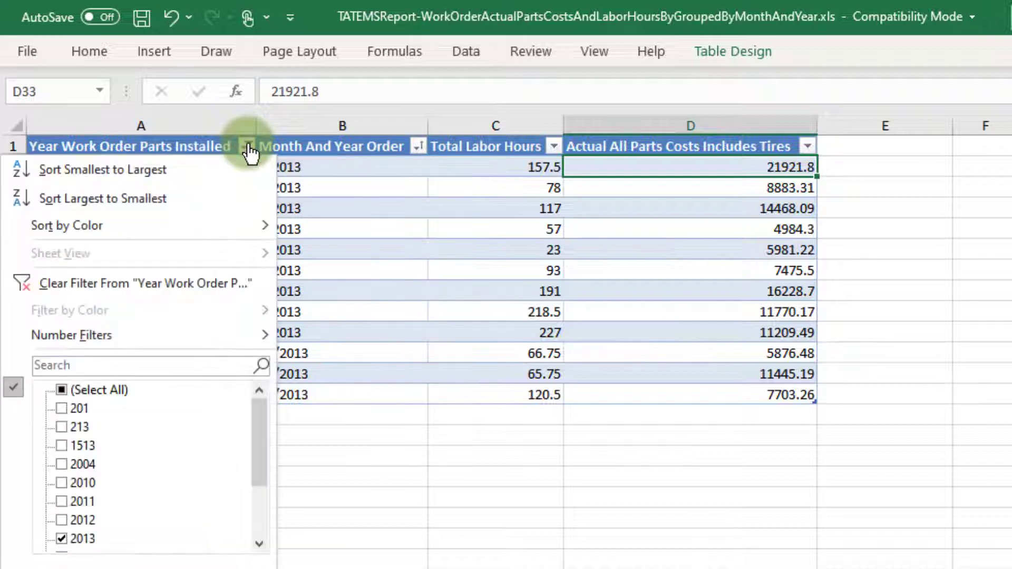
{"action": "left_click", "coordinate": [59, 390]}
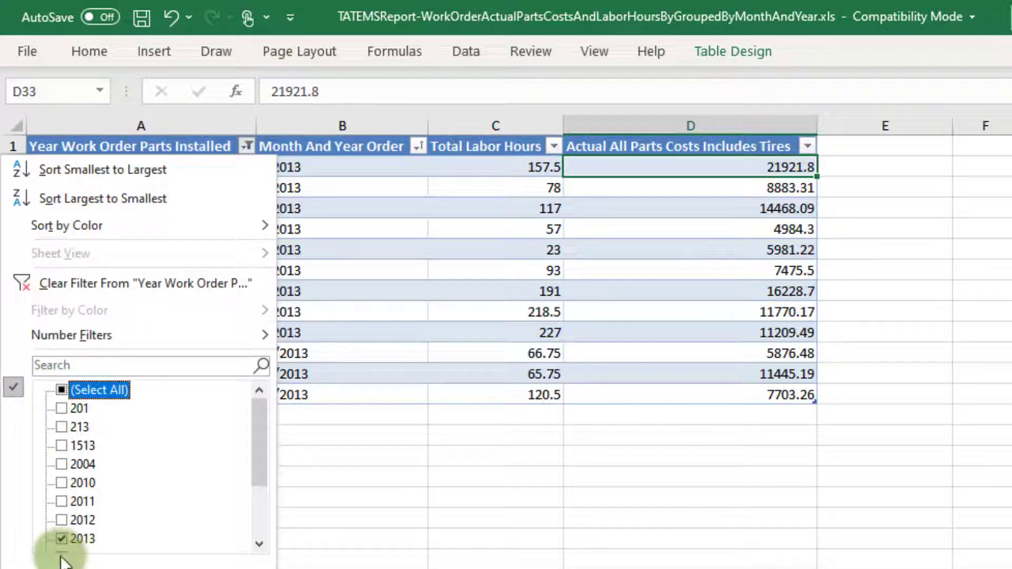
{"action": "left_click", "coordinate": [54, 510]}
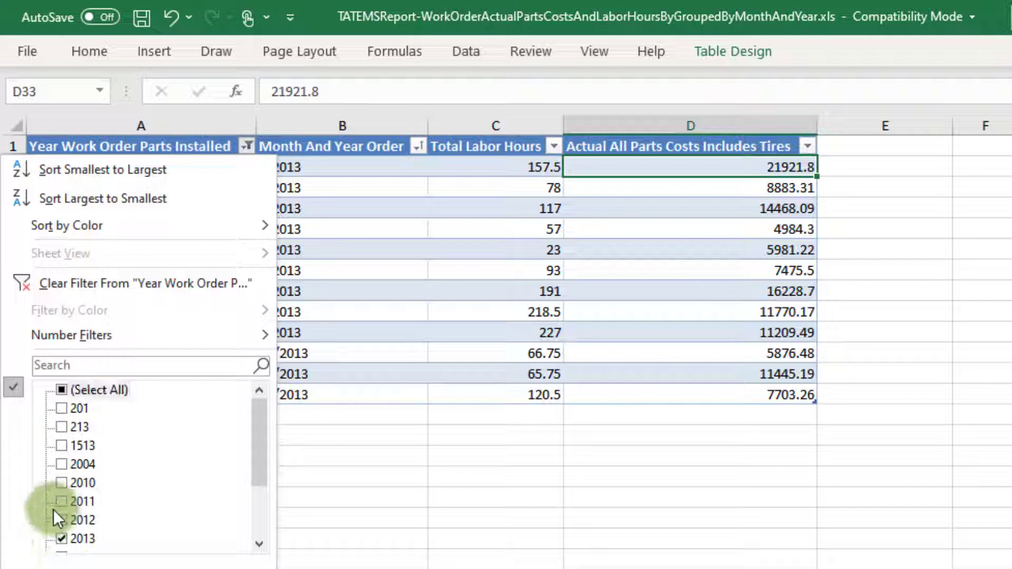
{"action": "left_click", "coordinate": [59, 391]}
{"action": "left_click", "coordinate": [144, 567]}
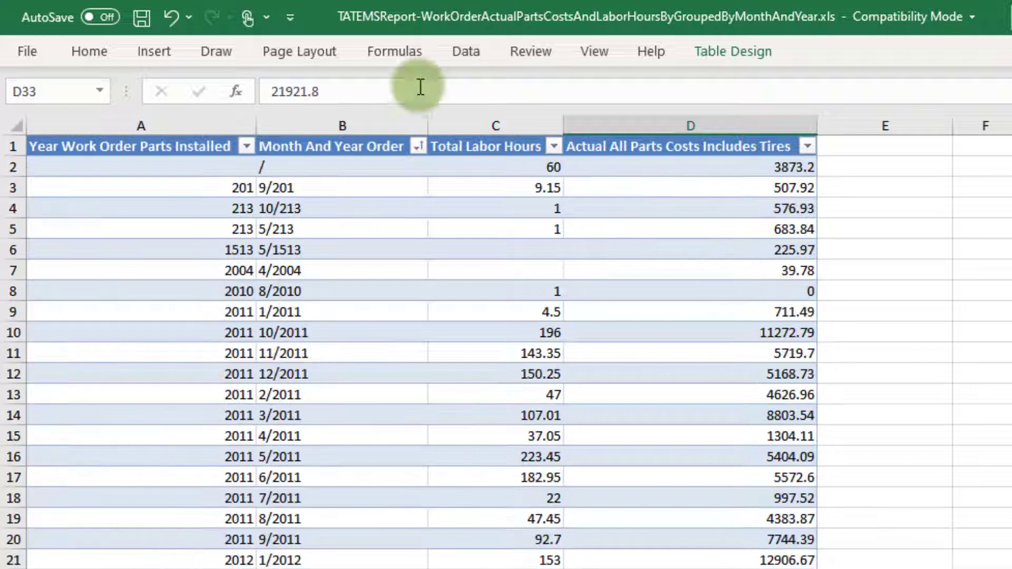
Filter the Month And Year Order column on '10/' to keep only October rows.
{"action": "left_click", "coordinate": [420, 146]}
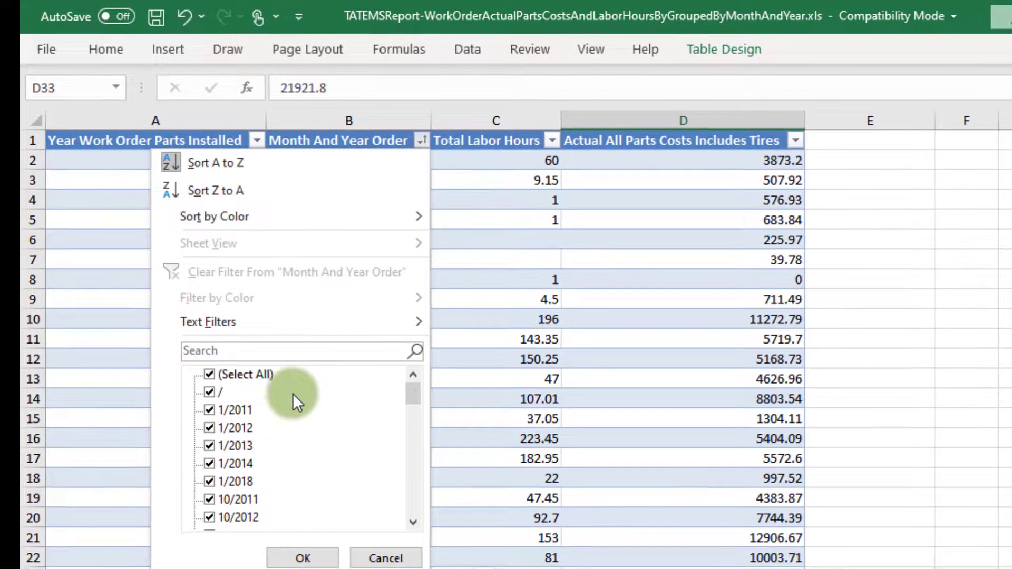
{"action": "left_click", "coordinate": [272, 354]}
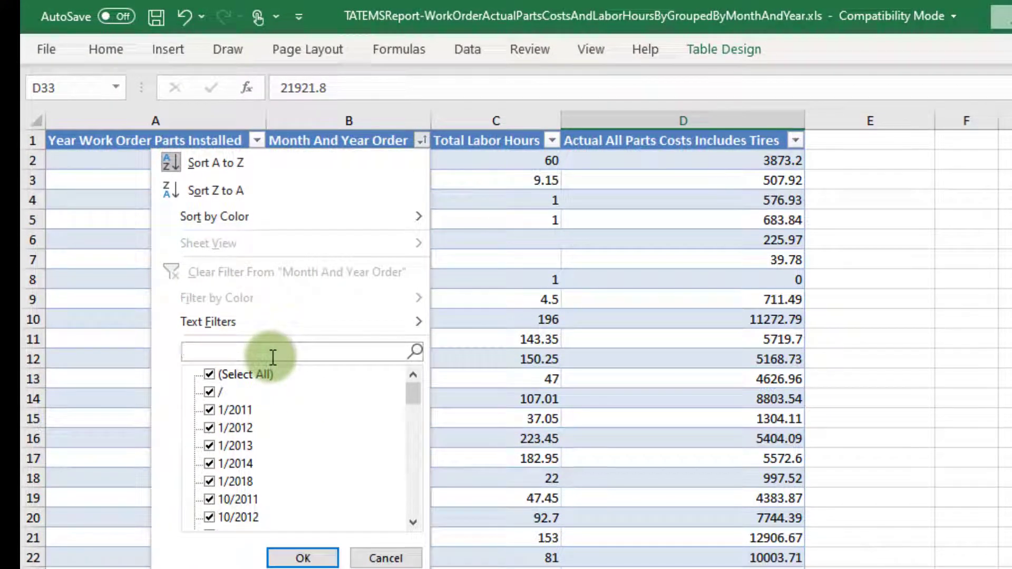
{"action": "type", "text": "10/"}
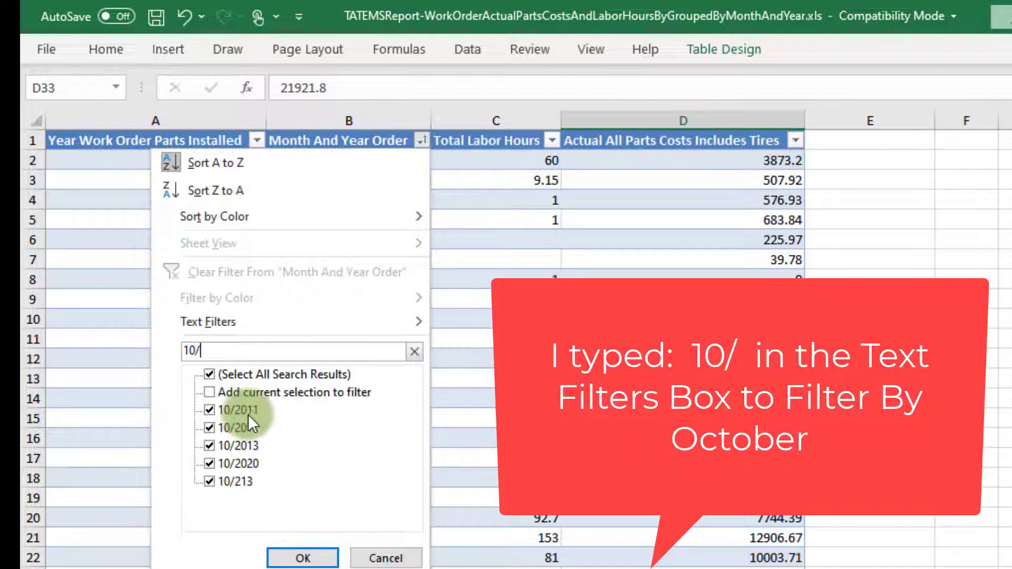
{"action": "left_click", "coordinate": [303, 558]}
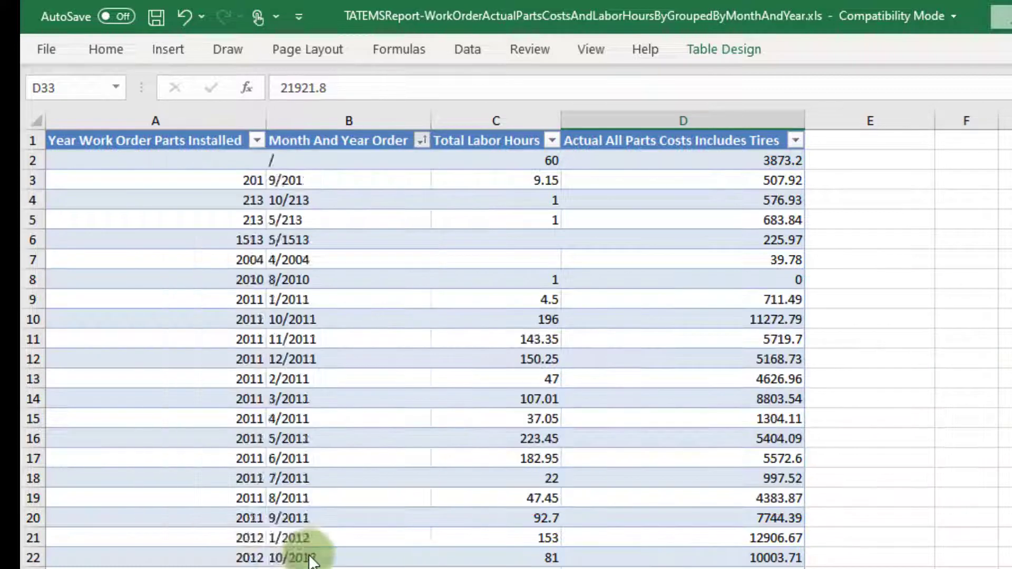